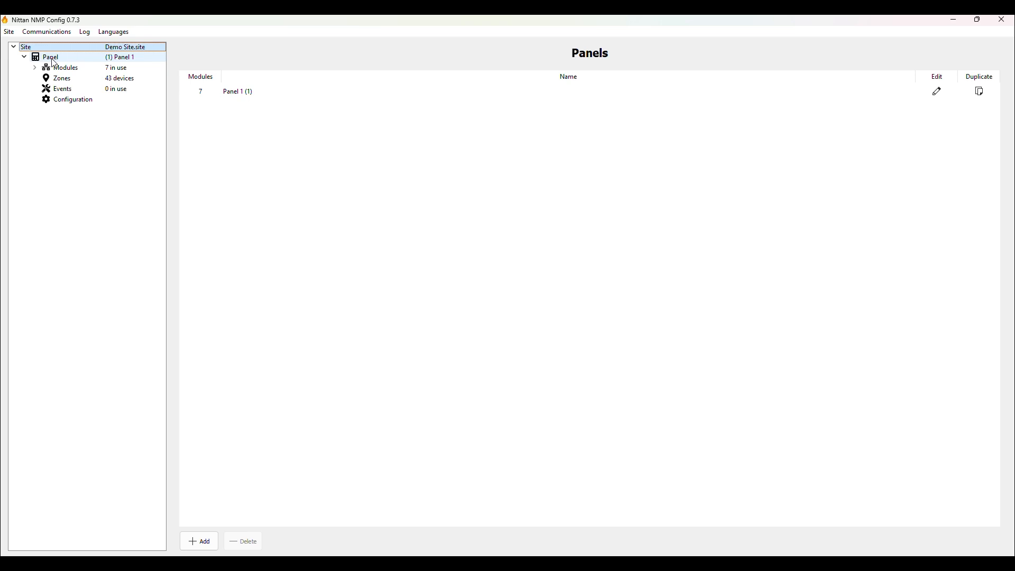
Start a new event in the panel's Events section and begin adding an input to it.
click(64, 89)
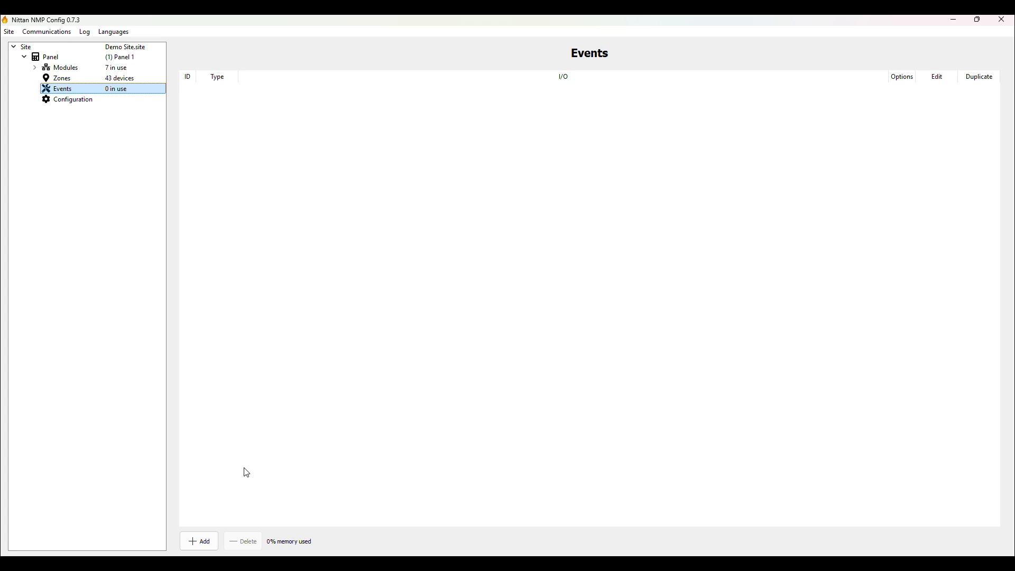
click(201, 546)
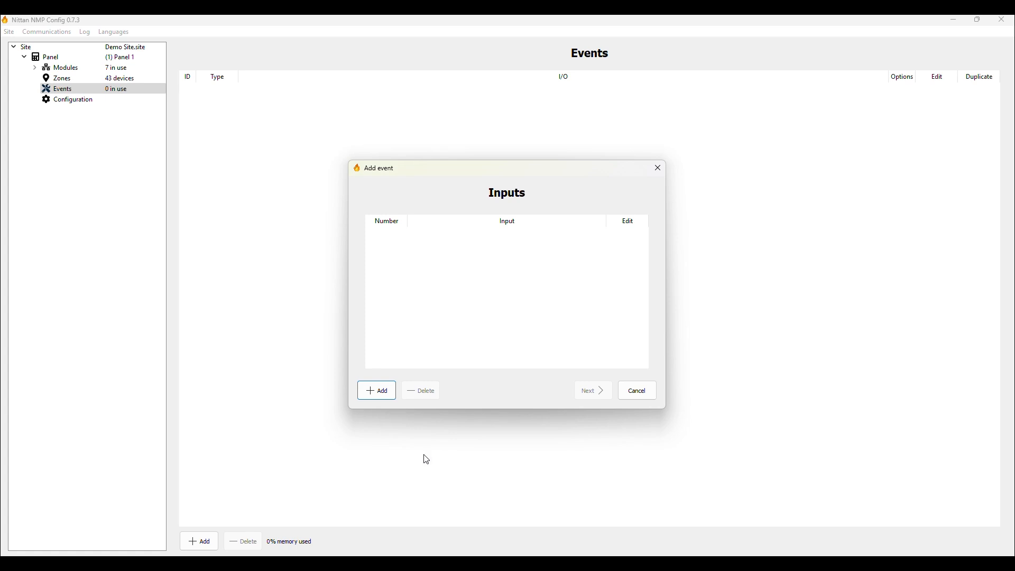
click(390, 397)
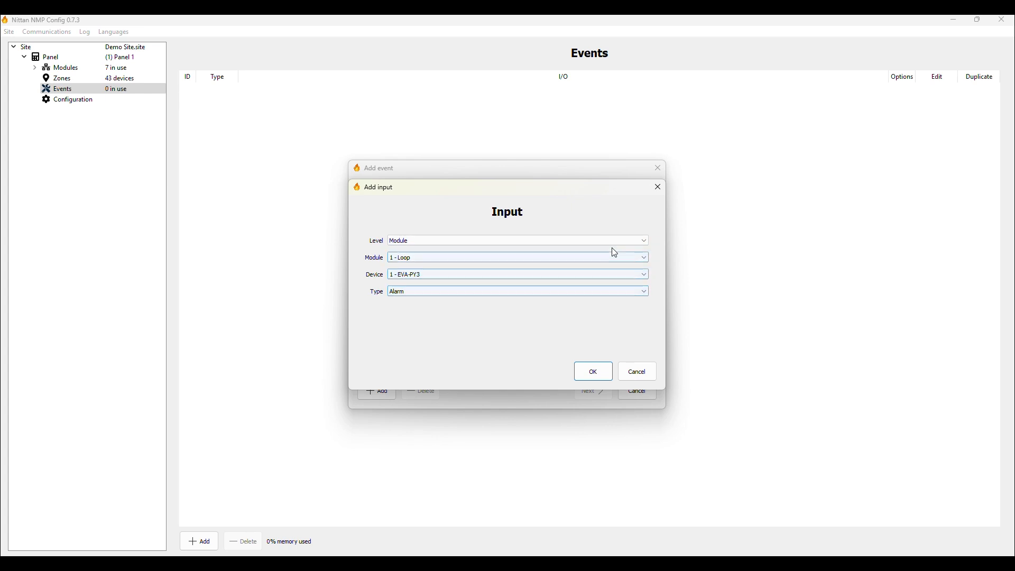
Configure the input at Module level for module 1 - Loop, device 7 - EVA-DIP-SCI, with type Alarm.
click(647, 242)
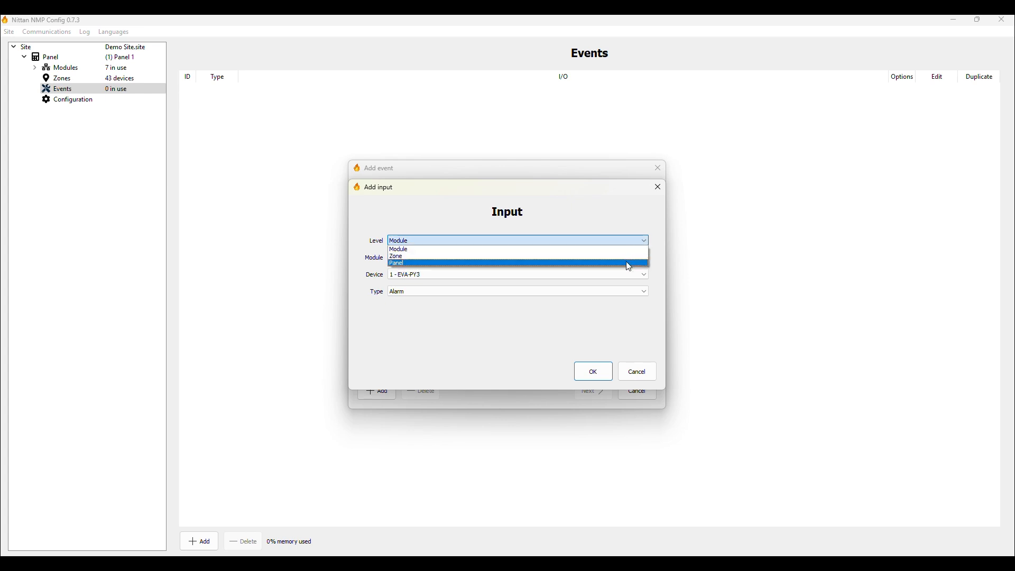
click(628, 250)
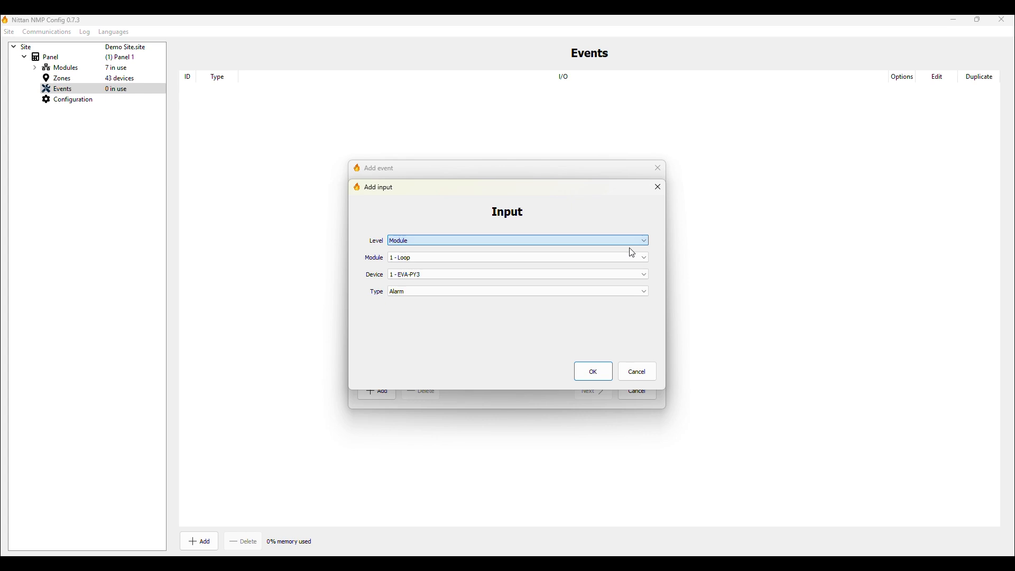
click(644, 258)
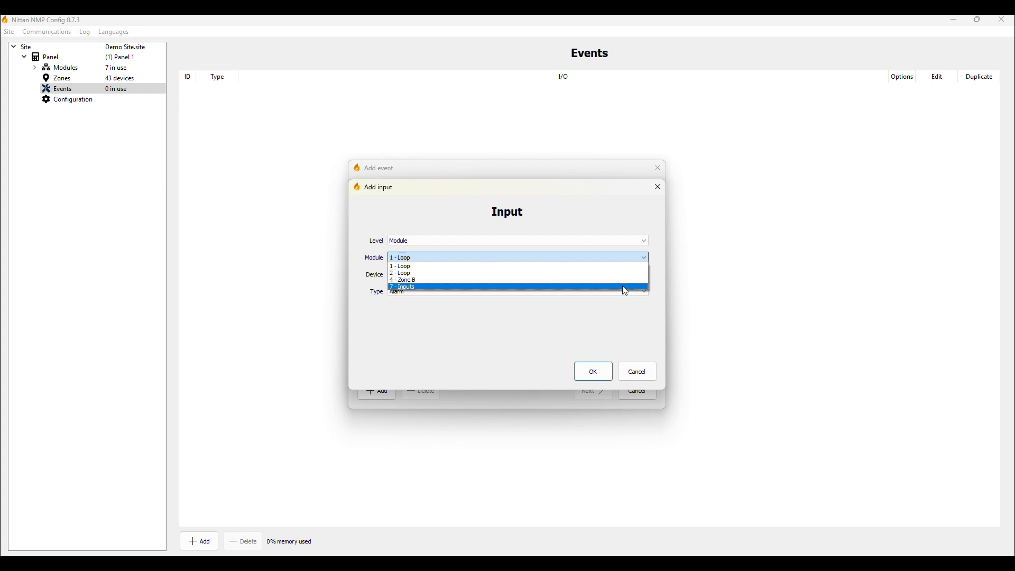
click(628, 267)
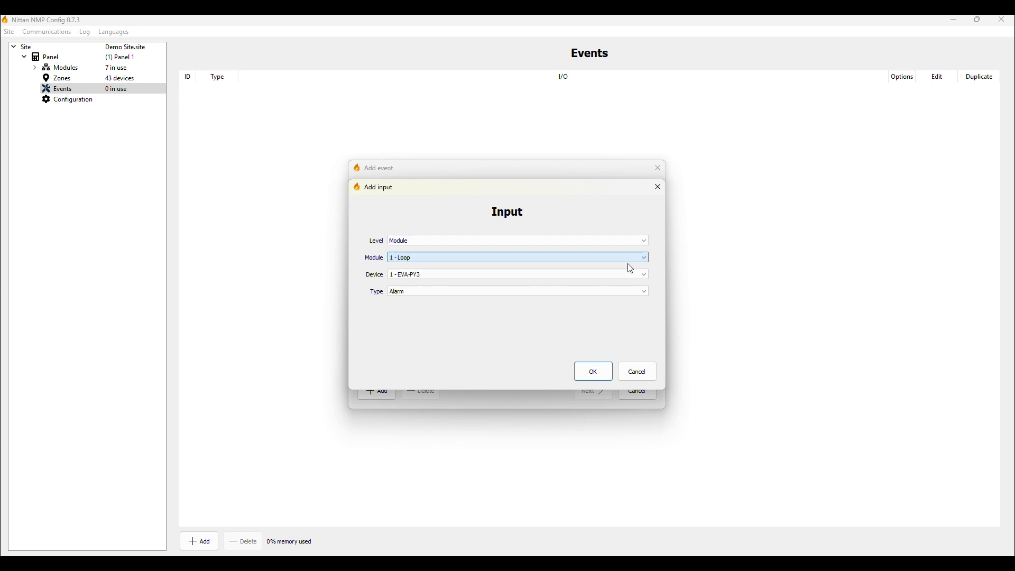
click(646, 274)
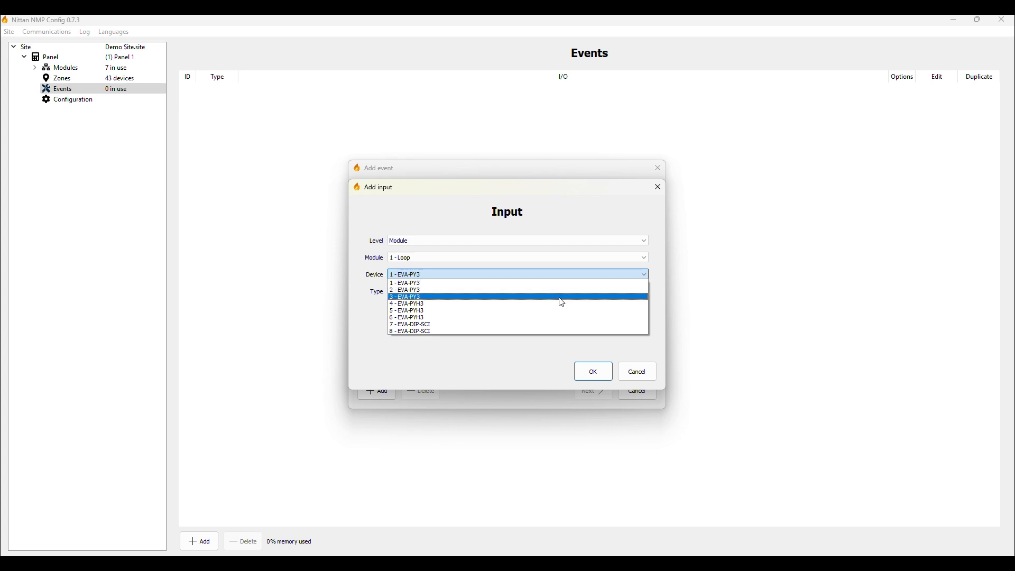
click(561, 326)
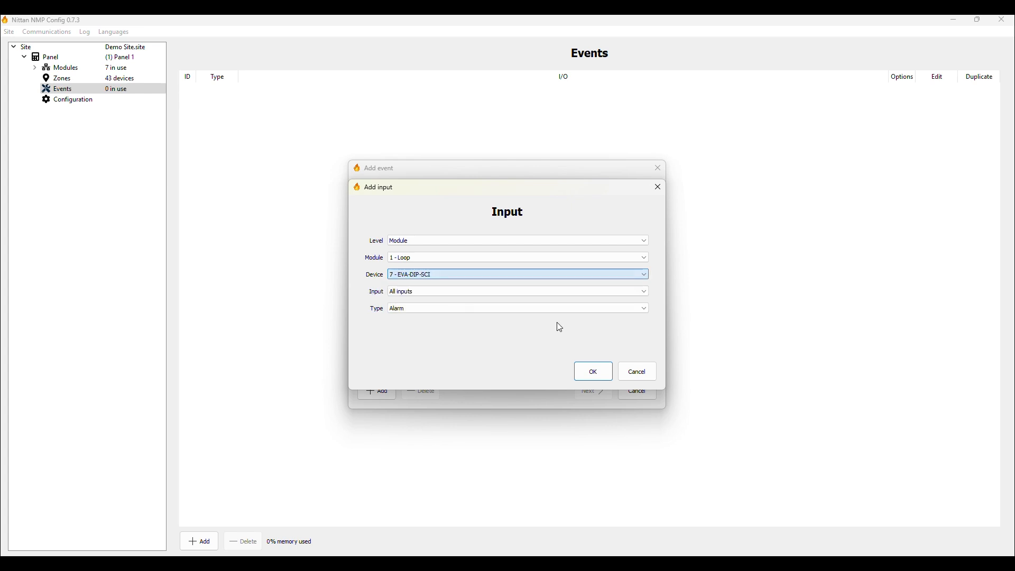
click(643, 309)
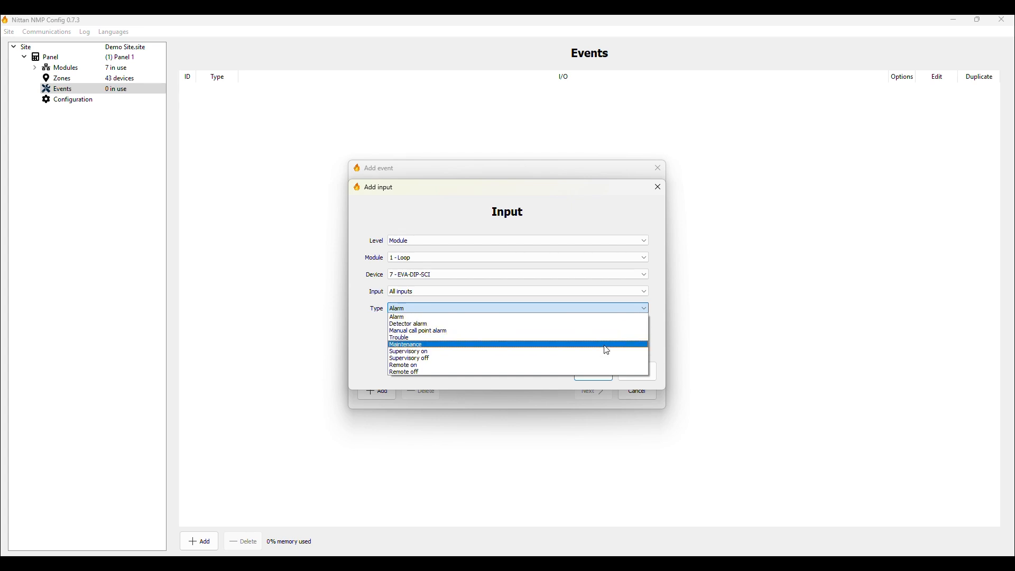
click(619, 318)
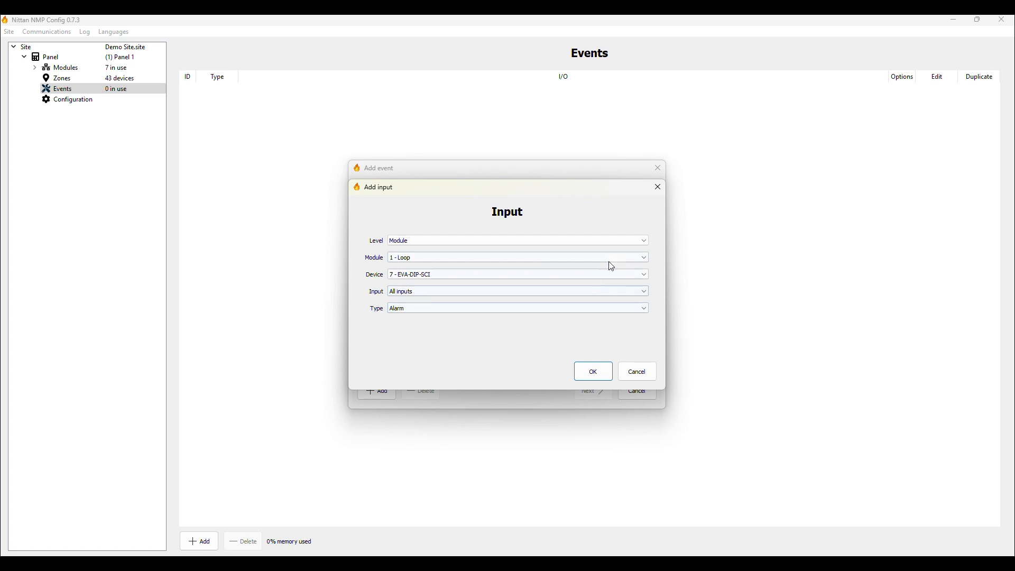
Switch the input's module to 4 - Zone B and review the port and type options, keeping Input 1 and Trouble.
click(647, 261)
click(625, 286)
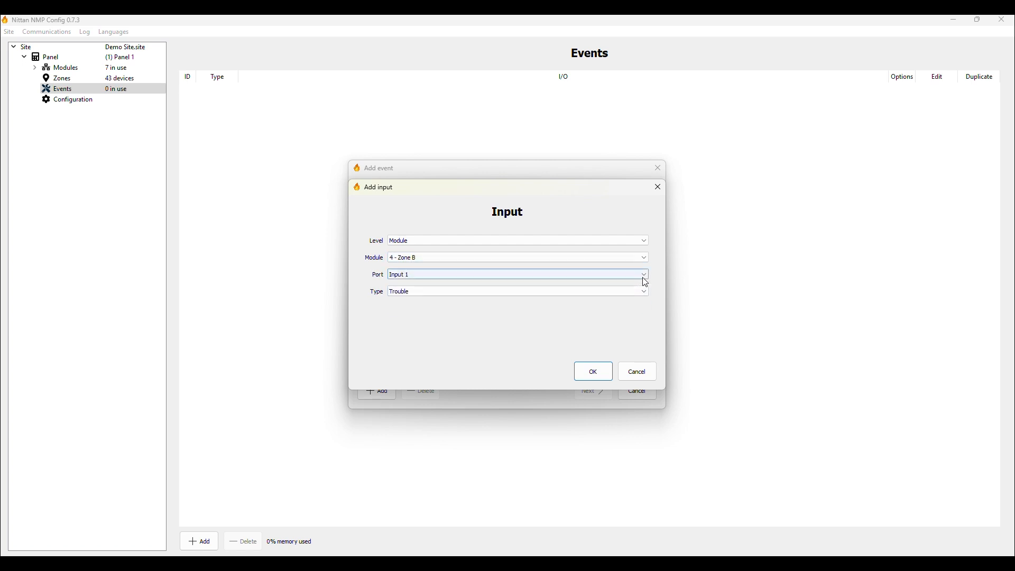
click(647, 277)
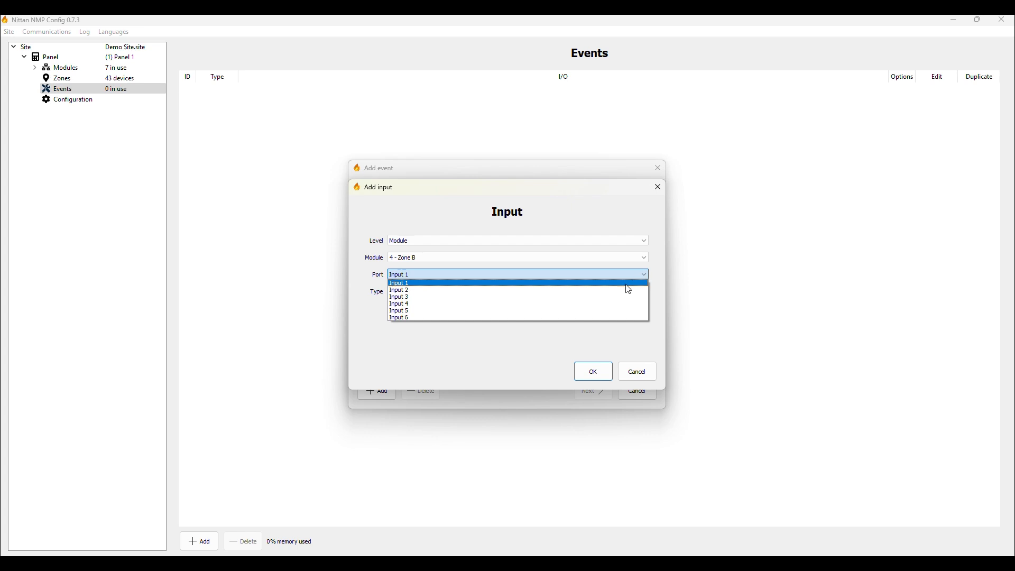
click(607, 337)
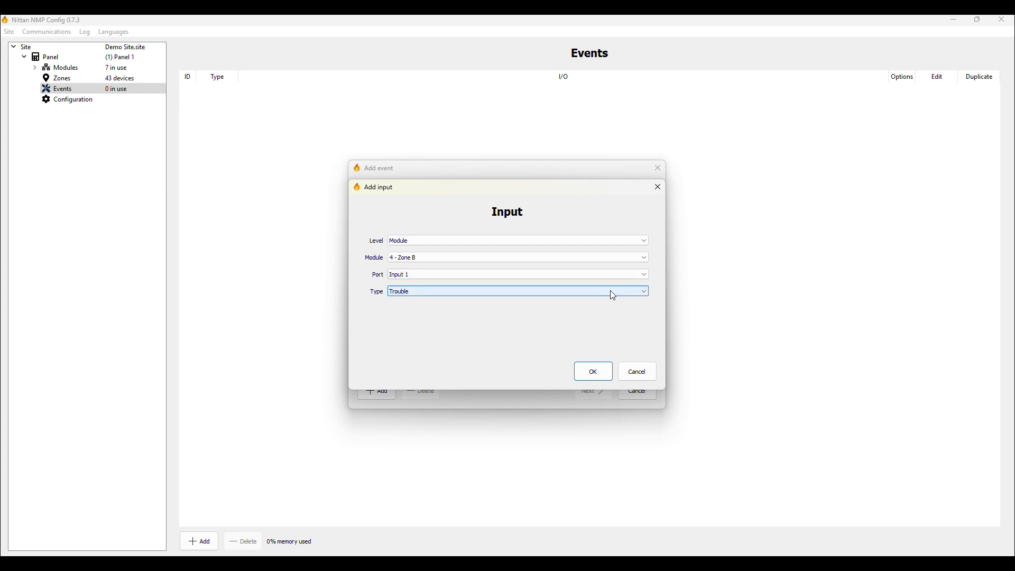
click(645, 293)
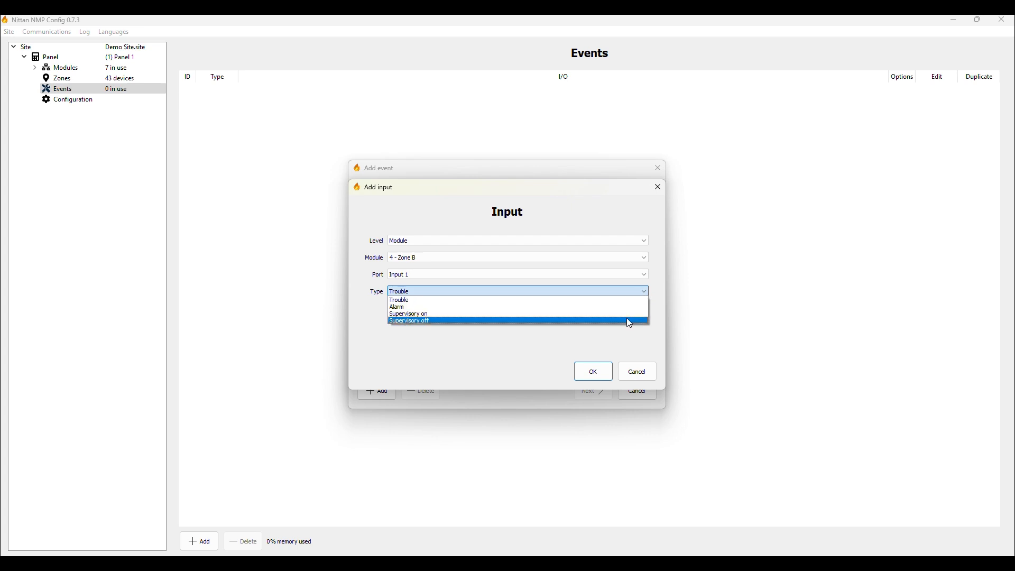
click(628, 333)
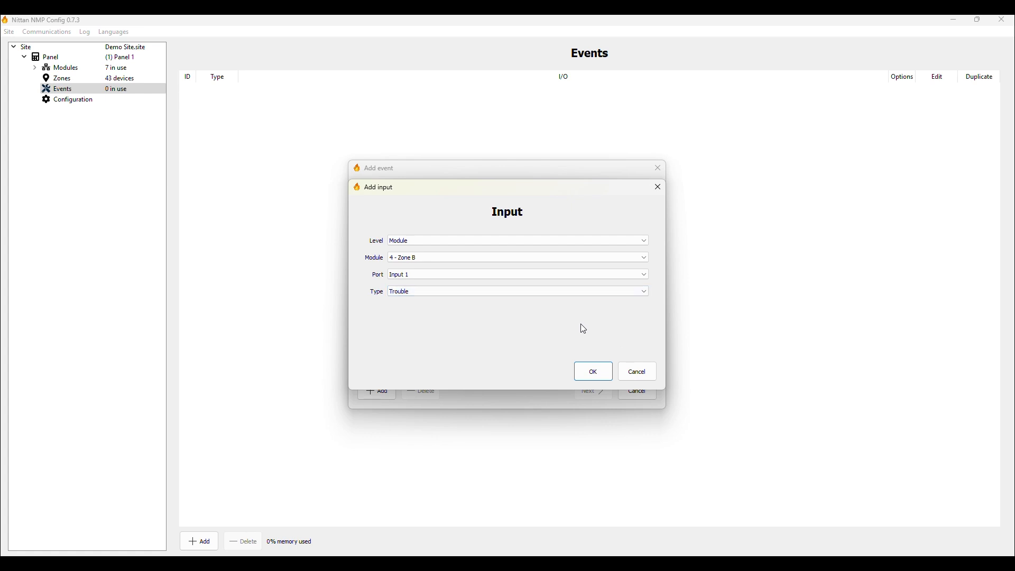
Change the input level to Zone and set its type to Multiple devices in alarm.
click(640, 241)
click(618, 258)
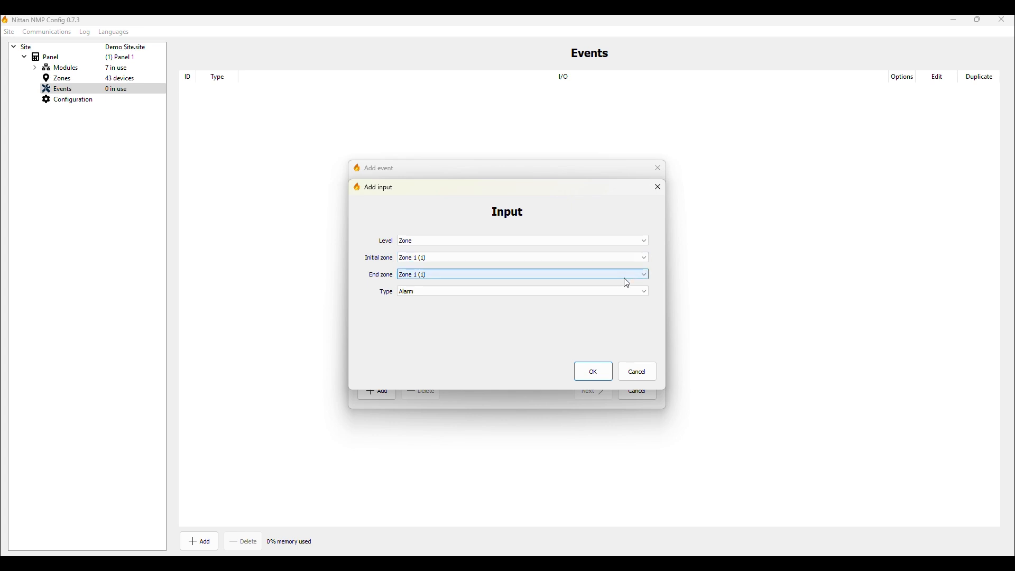
click(649, 295)
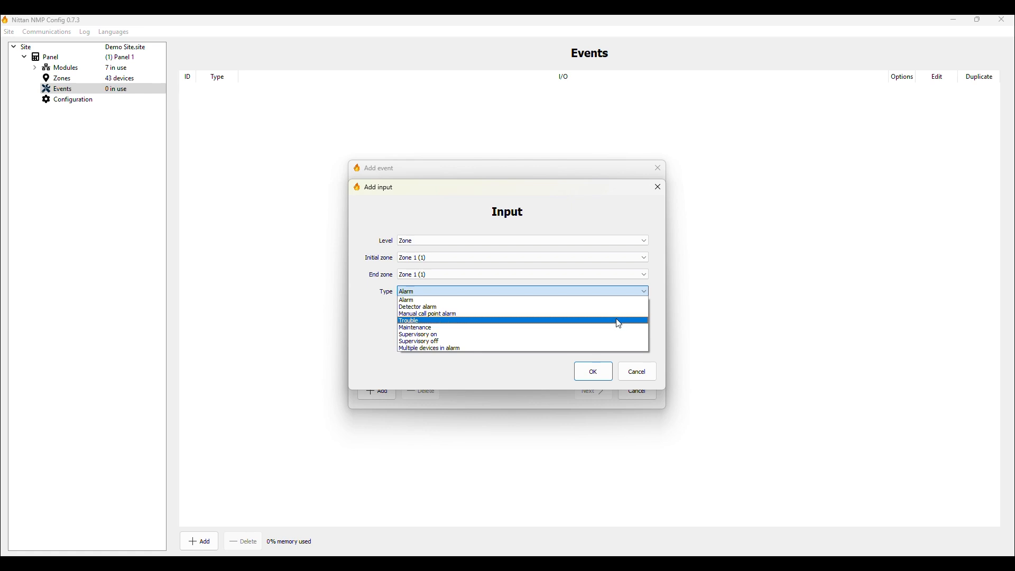
click(613, 353)
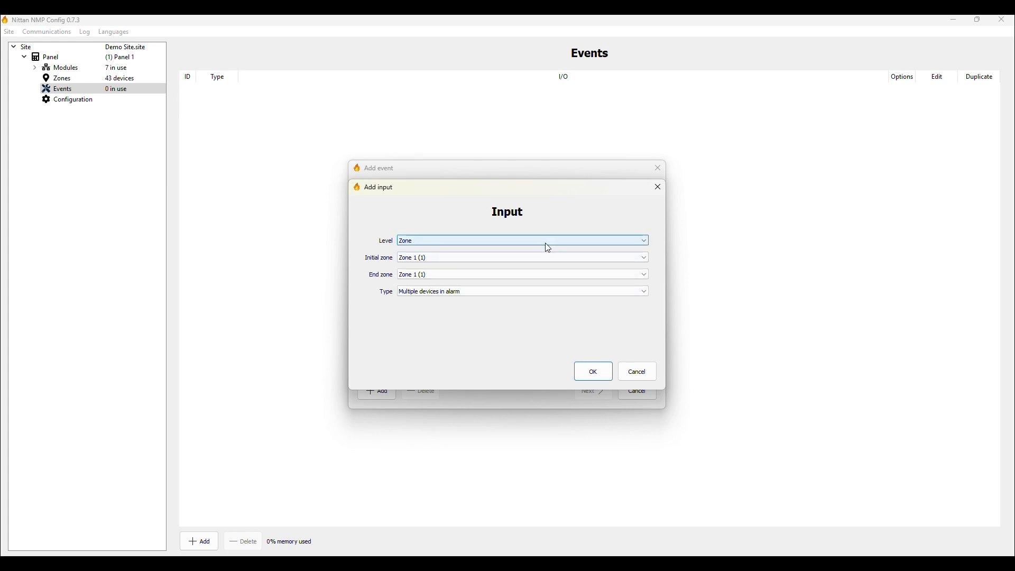
Set the input to Panel level with type Alarm and add it to the event.
click(646, 246)
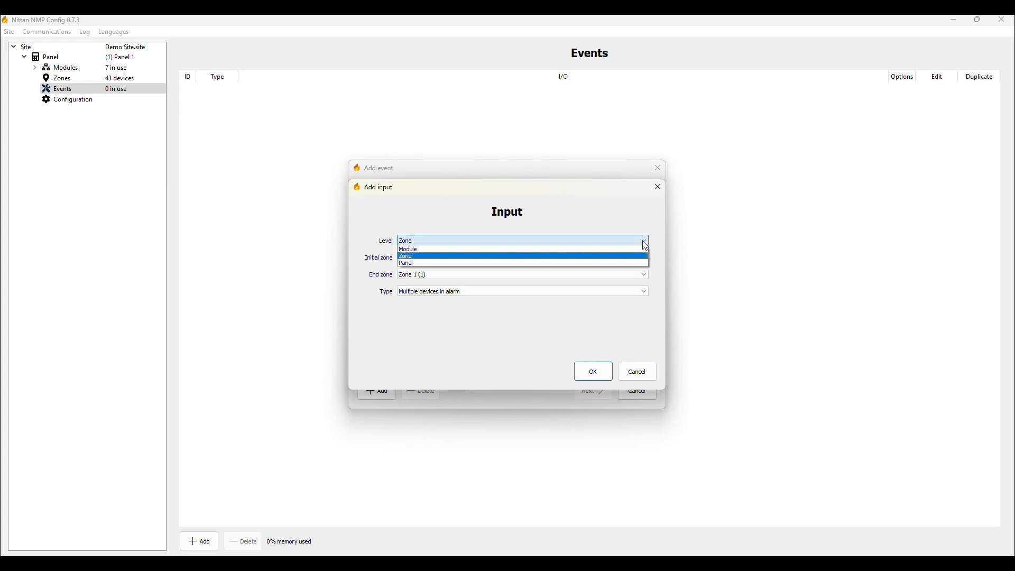
click(625, 257)
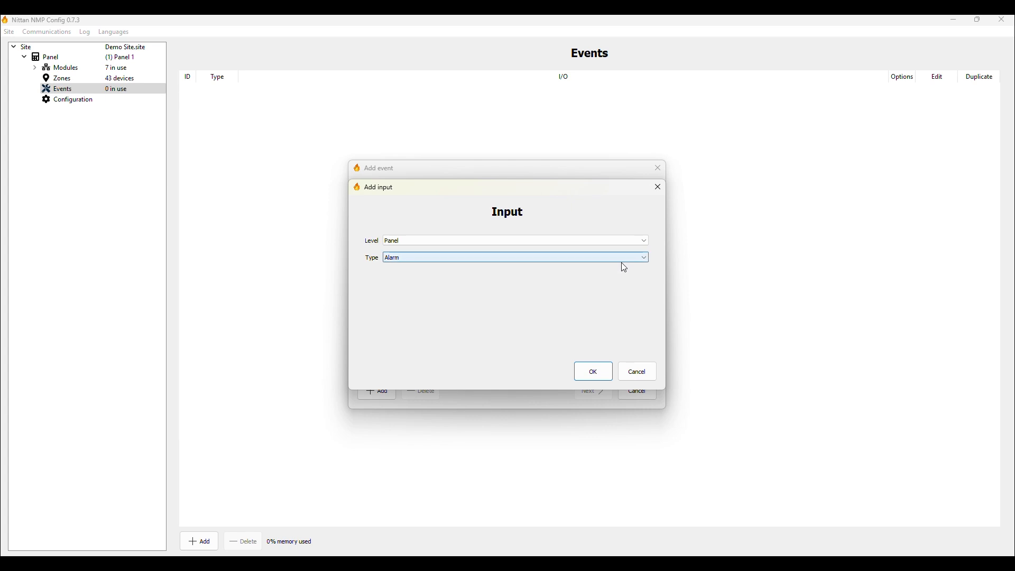
click(647, 257)
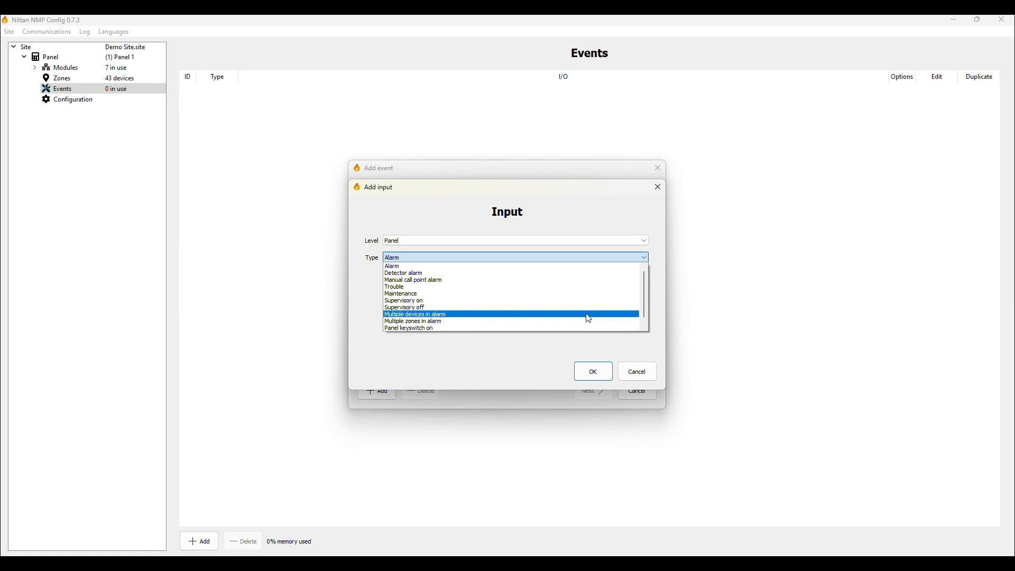
click(600, 268)
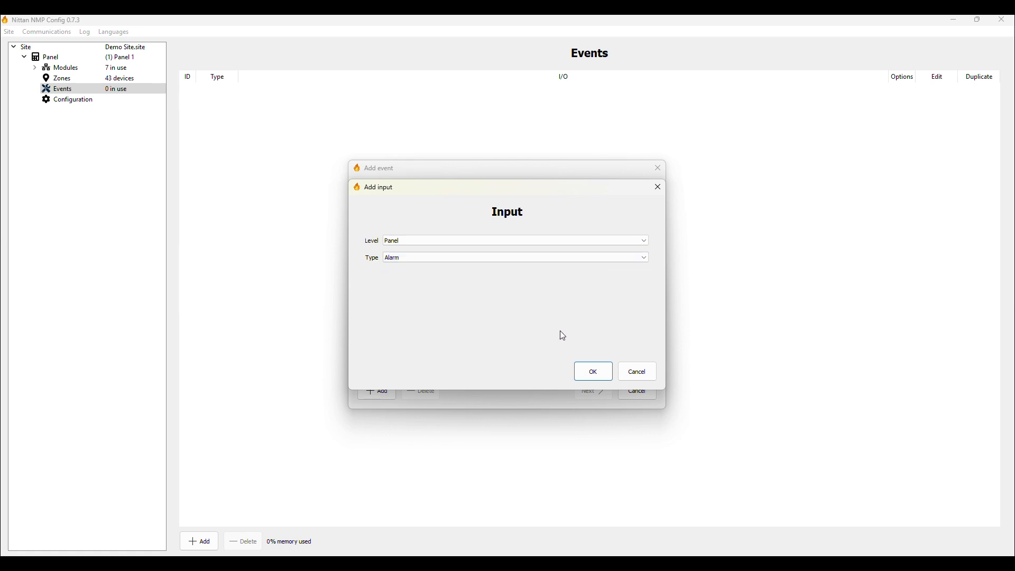
click(593, 372)
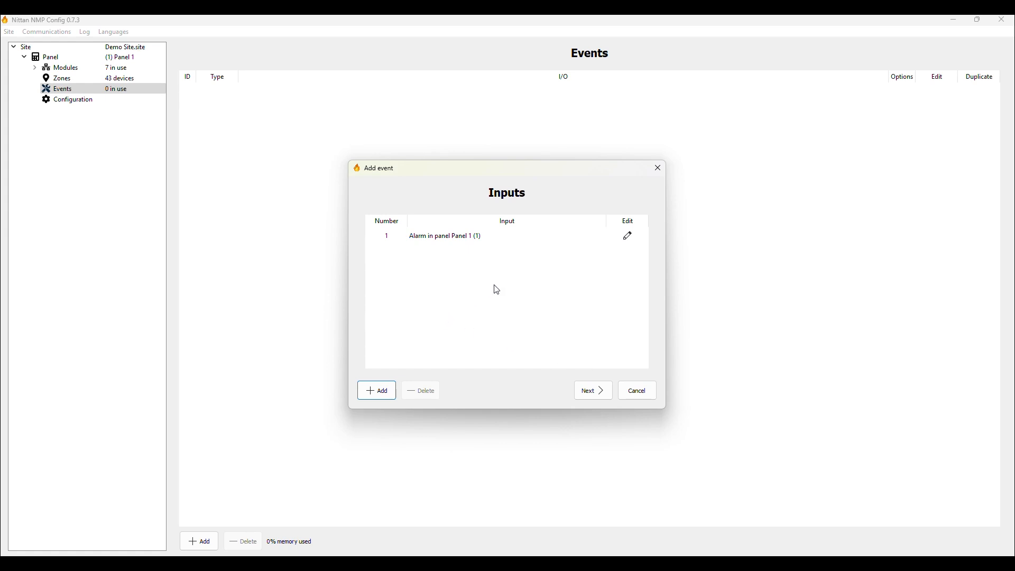
Proceed to the event's output settings and keep Panel 1 (1) as the destination panel.
click(491, 236)
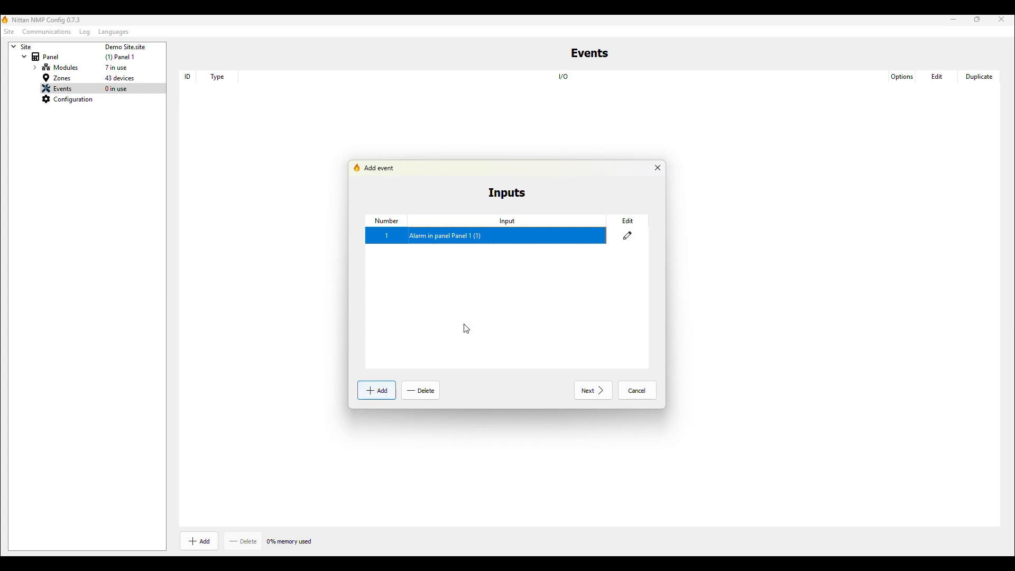
click(590, 392)
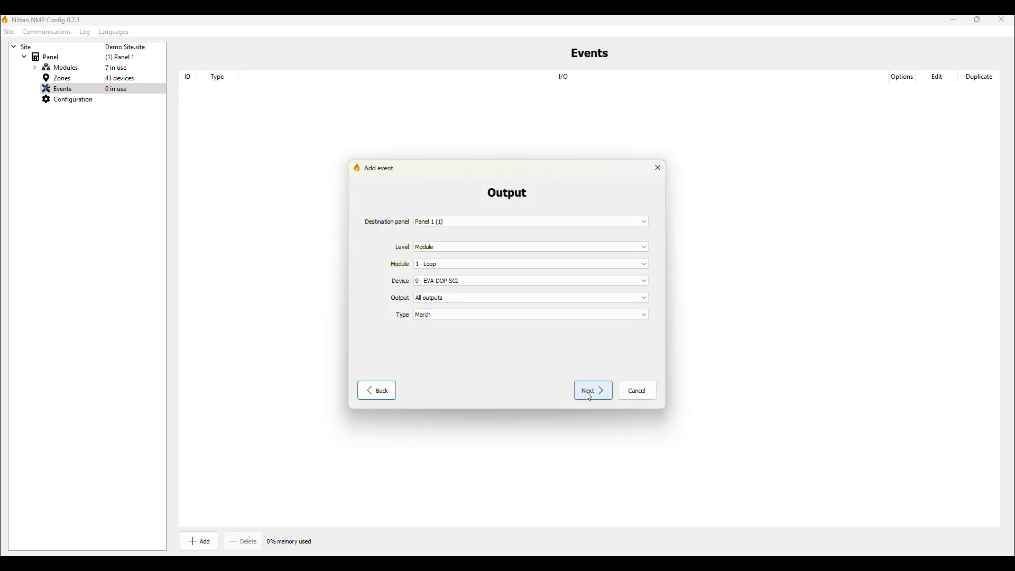
click(556, 222)
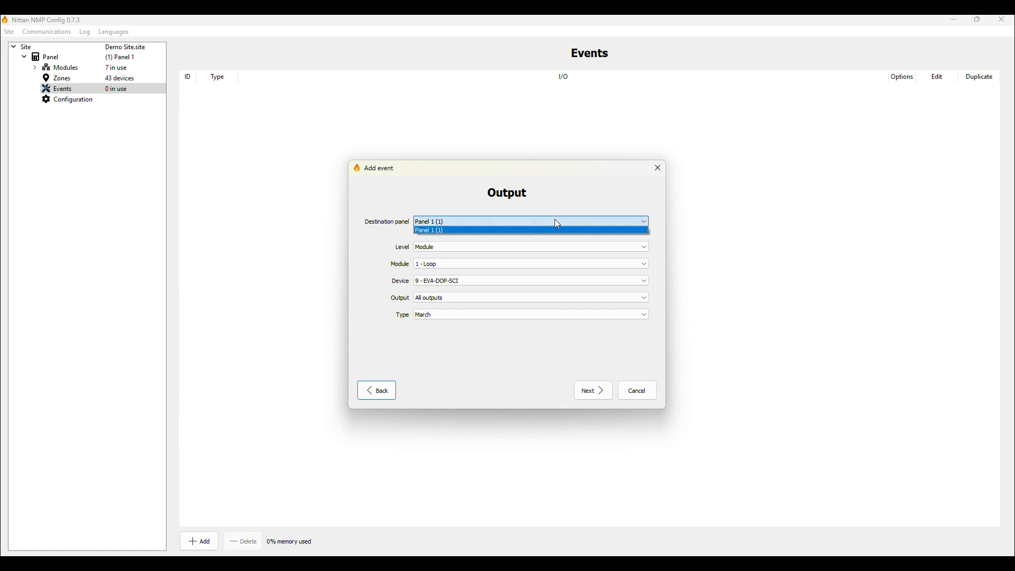
click(556, 222)
click(555, 222)
click(555, 222)
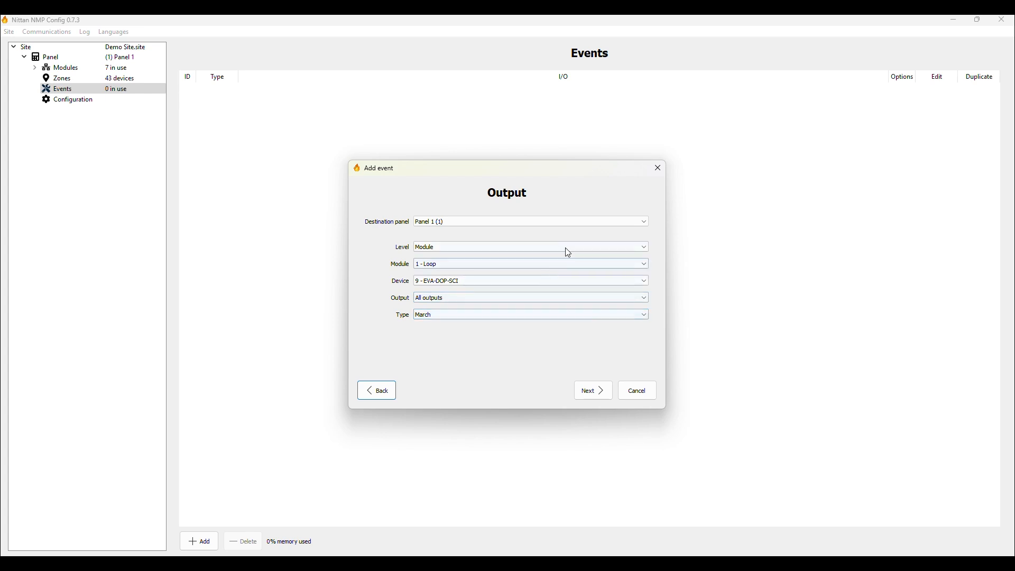
Review the output's level, module and device choices, keeping Module, 1 - Loop and 9 - EVA-DOP-SCI.
click(642, 249)
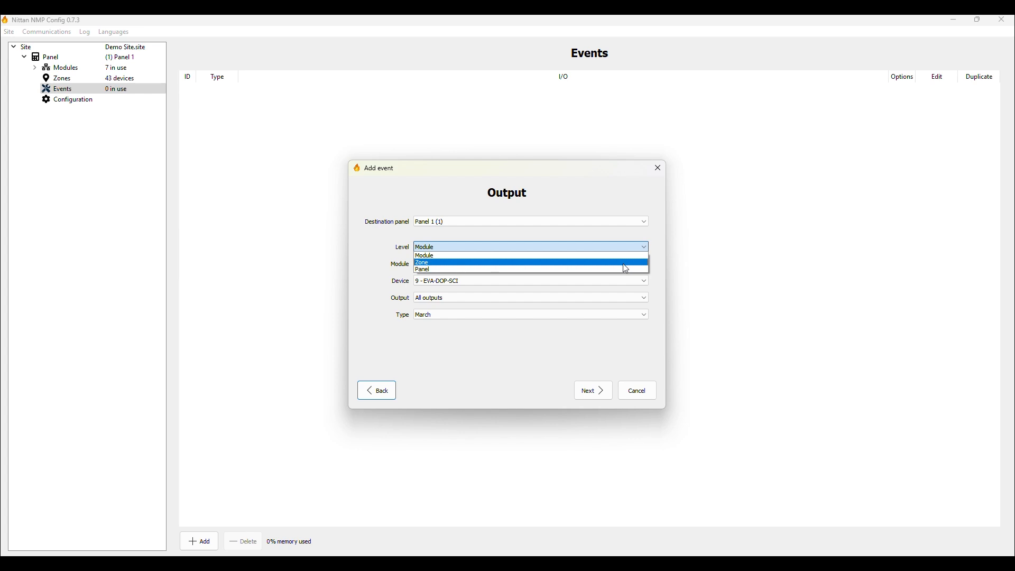
click(624, 256)
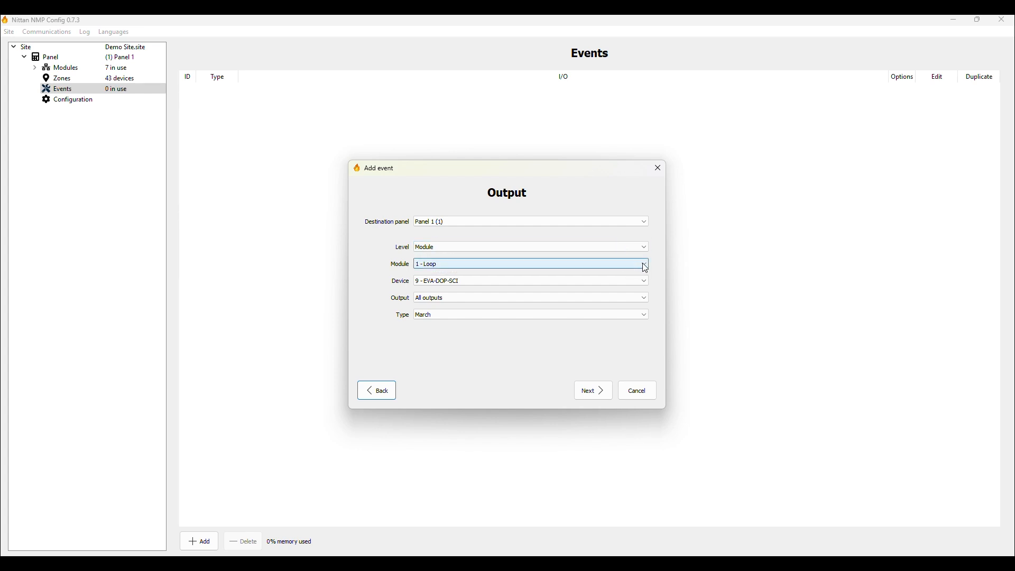
click(644, 266)
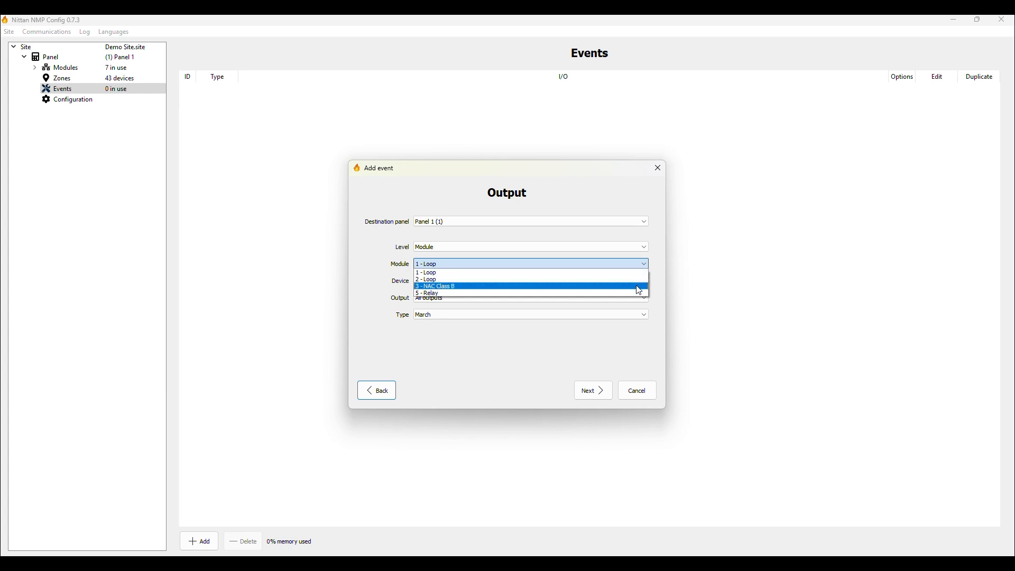
click(630, 273)
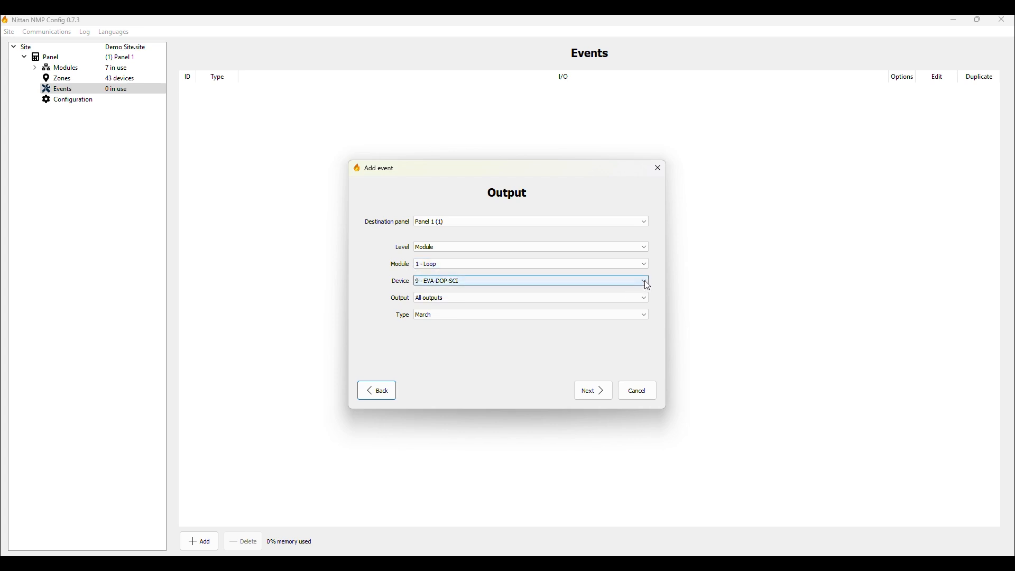
click(648, 284)
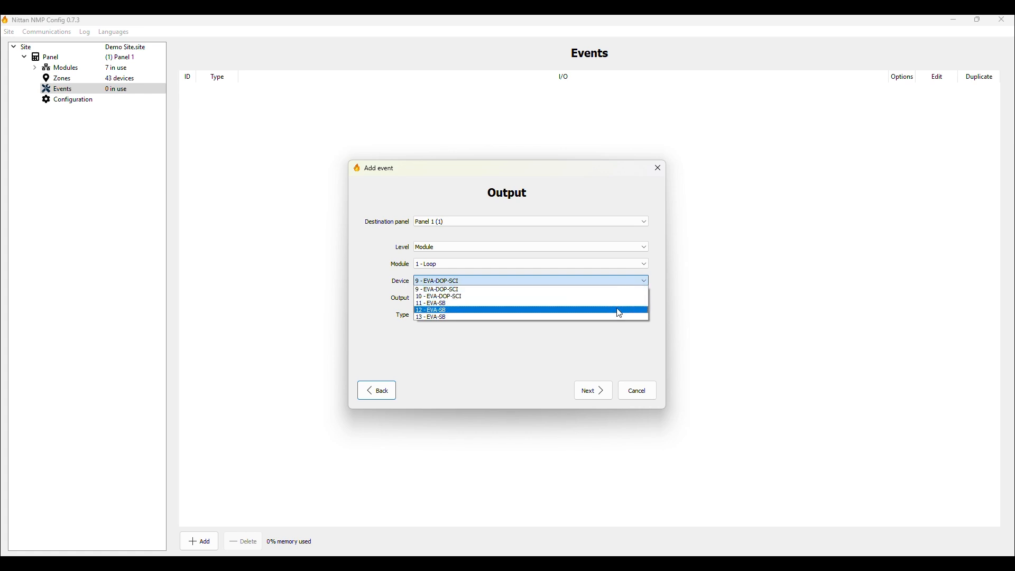
click(620, 290)
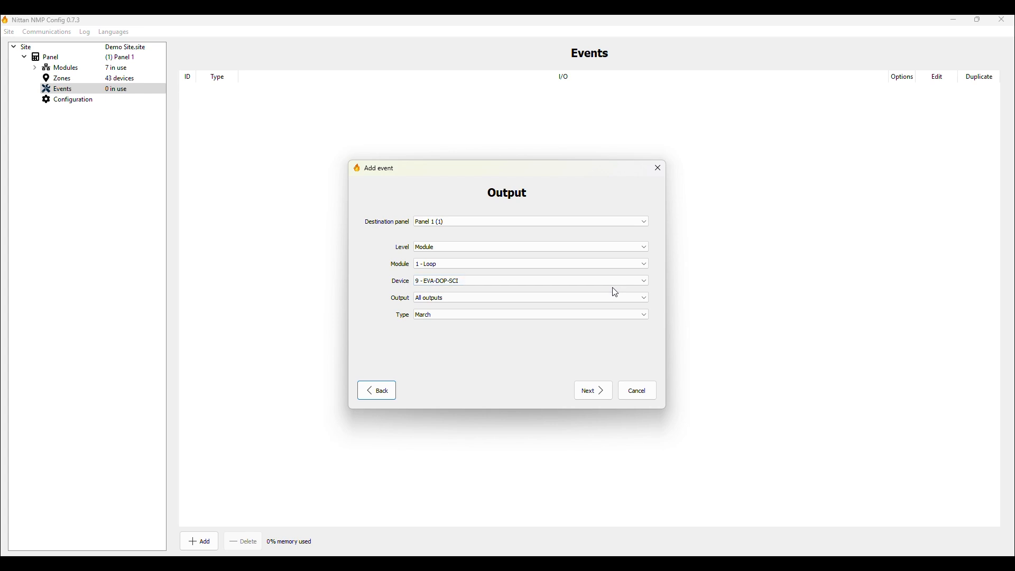
Review the output and type choices for the loop device, keeping All outputs and March.
click(642, 297)
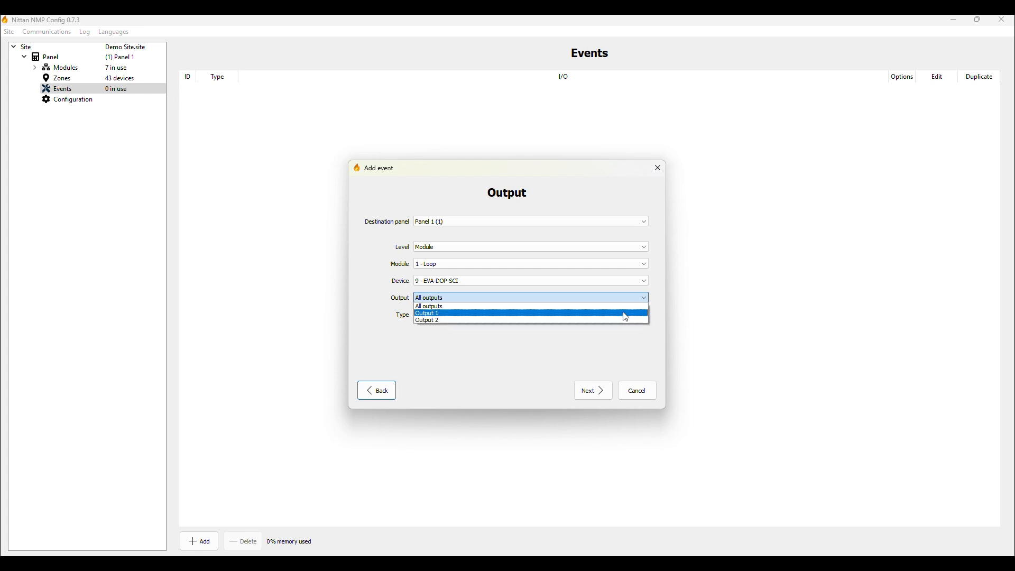
click(628, 309)
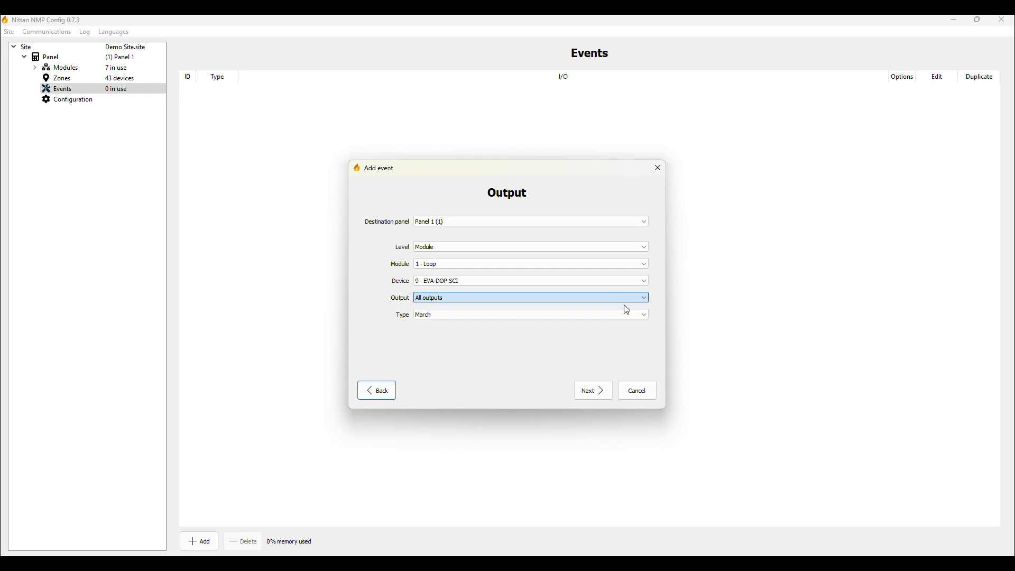
click(642, 314)
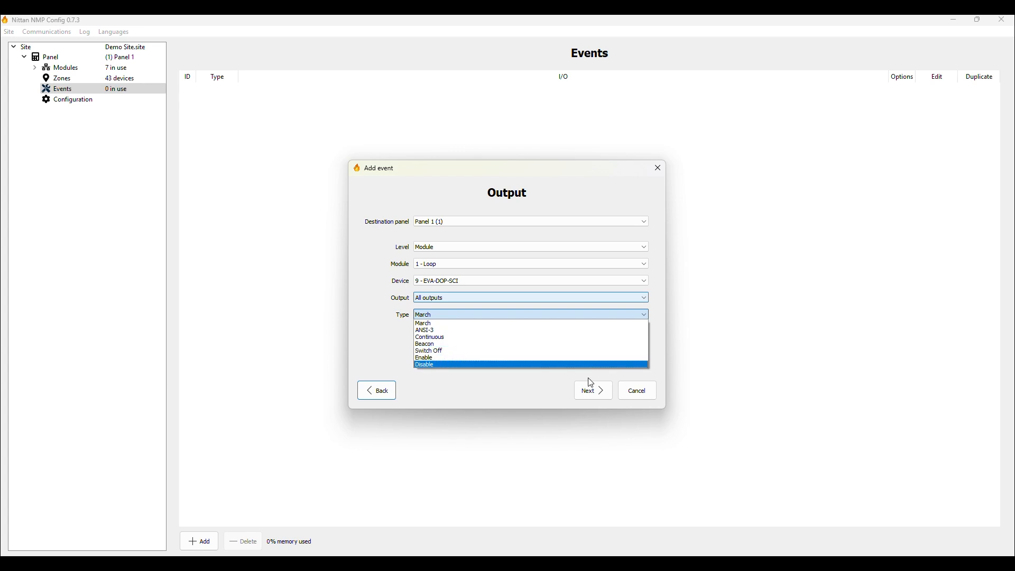
click(543, 390)
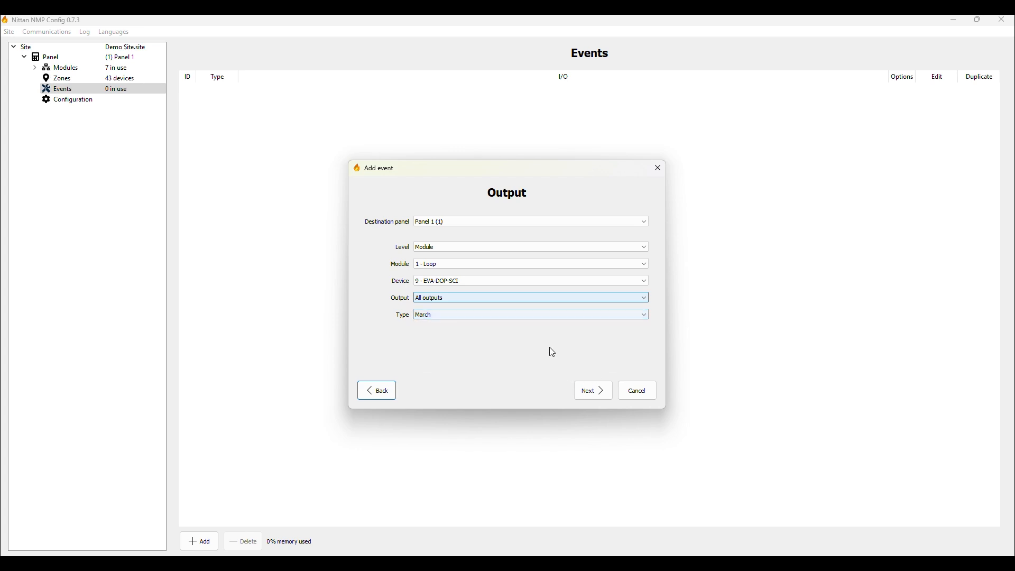
Switch the output's module to 3 - NAC Class B and review the port and type options, keeping Output 1 and March.
click(646, 264)
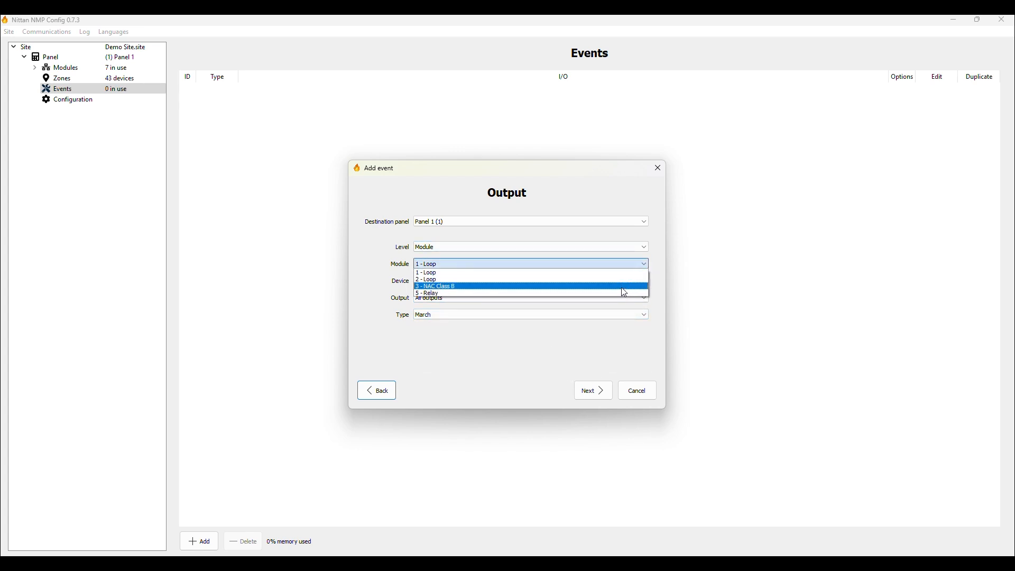
click(622, 288)
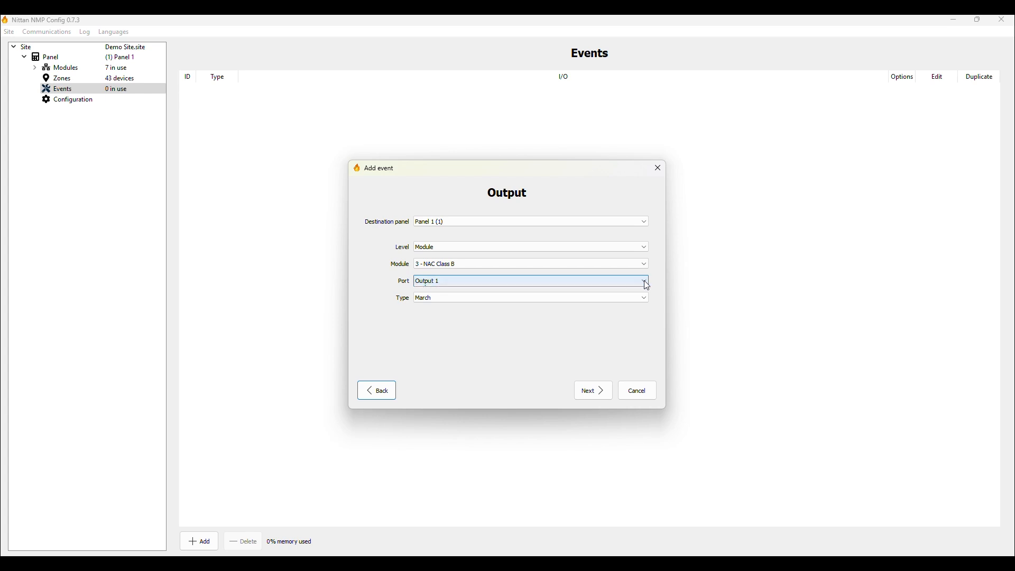
click(645, 281)
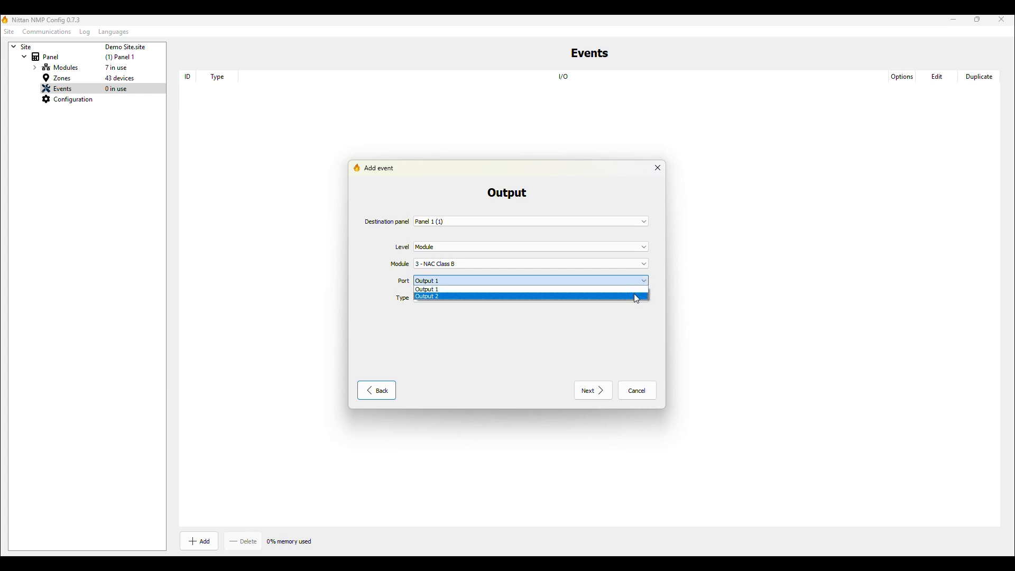
click(632, 327)
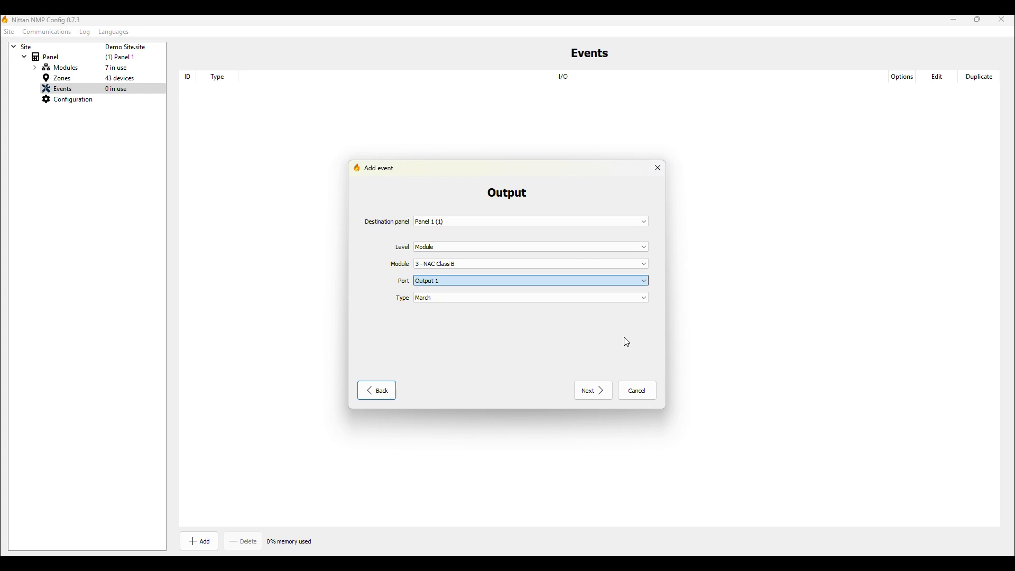
click(646, 299)
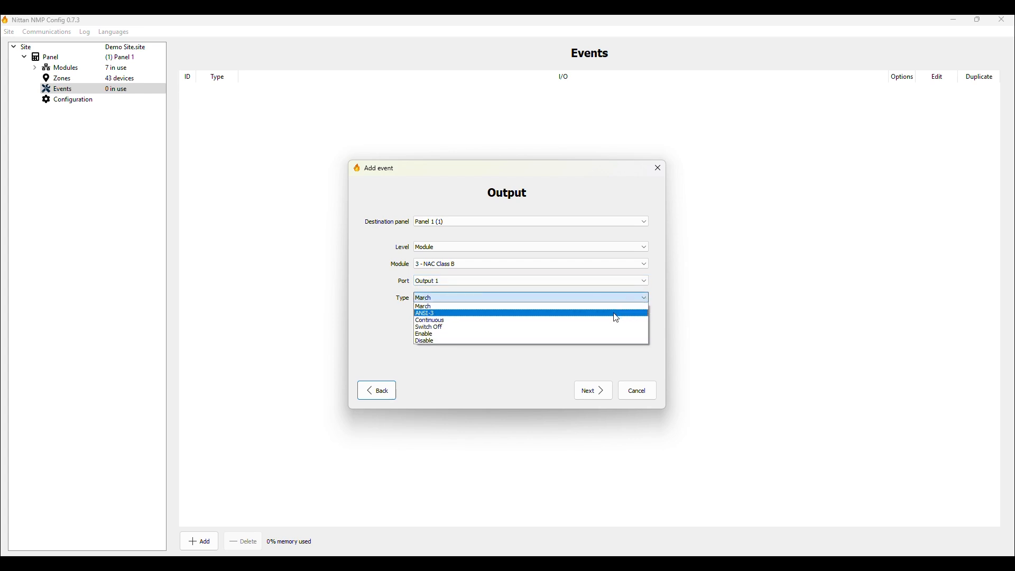
click(601, 360)
Change the output level to Zone and review its type options, keeping March on sounders.
click(648, 251)
click(627, 263)
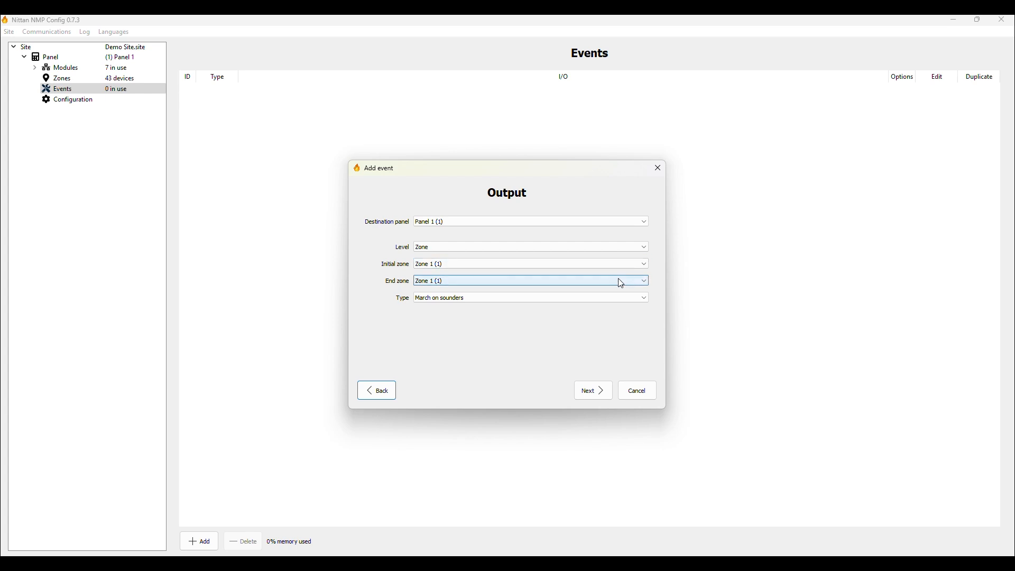
click(645, 298)
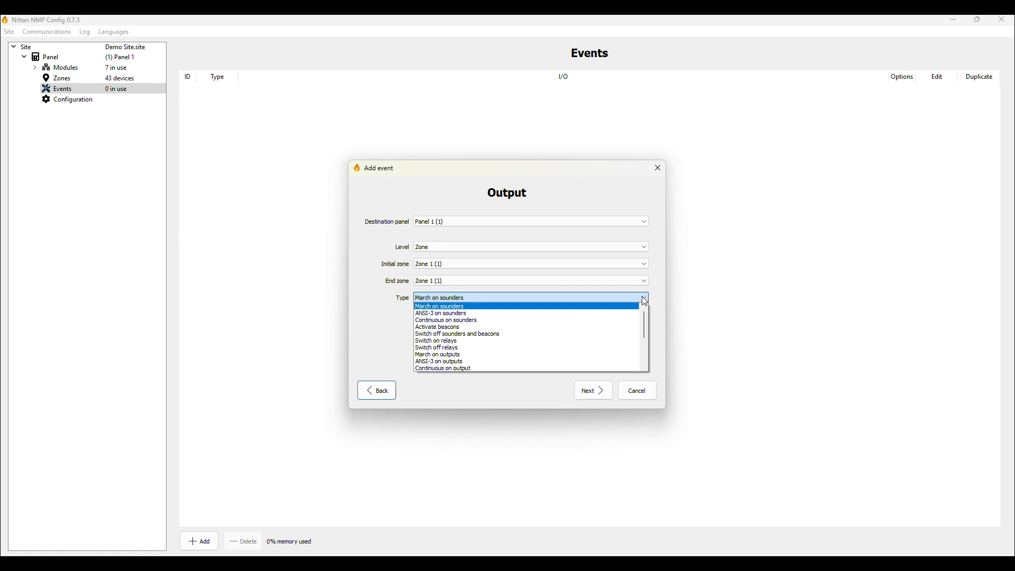
click(608, 307)
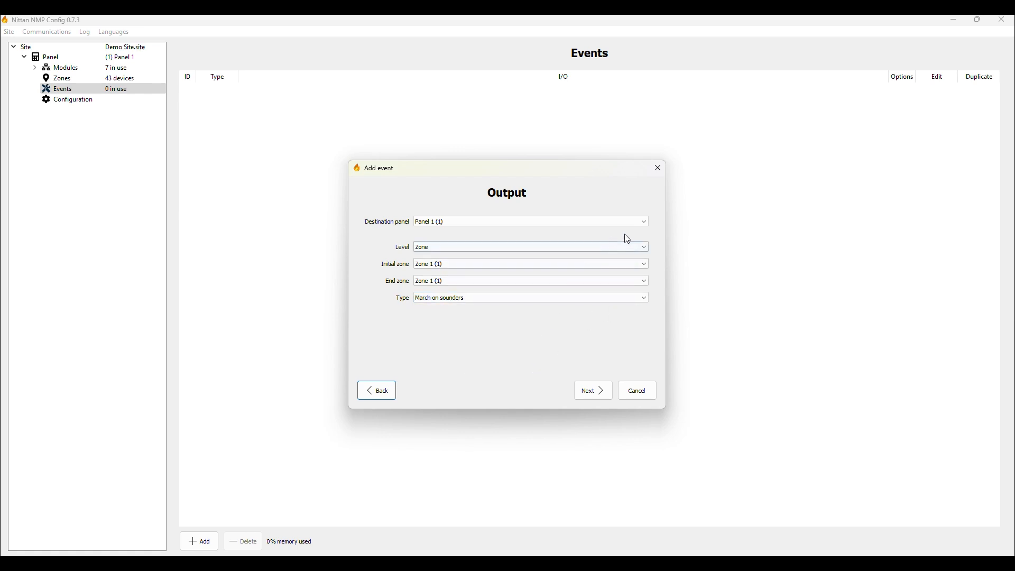
Set the output to Panel level and keep March on sounders as its type after reviewing the options.
click(645, 248)
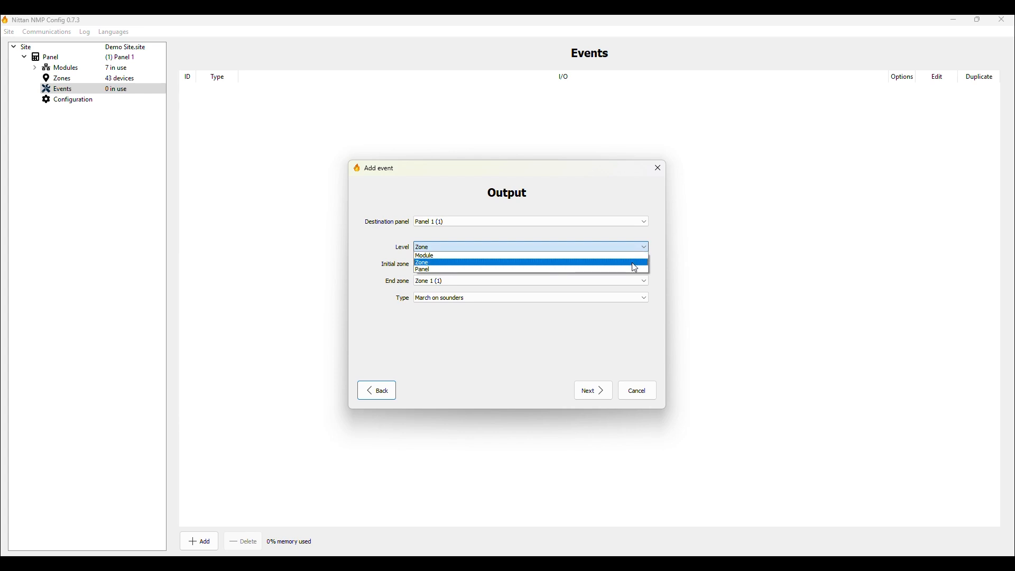
click(633, 270)
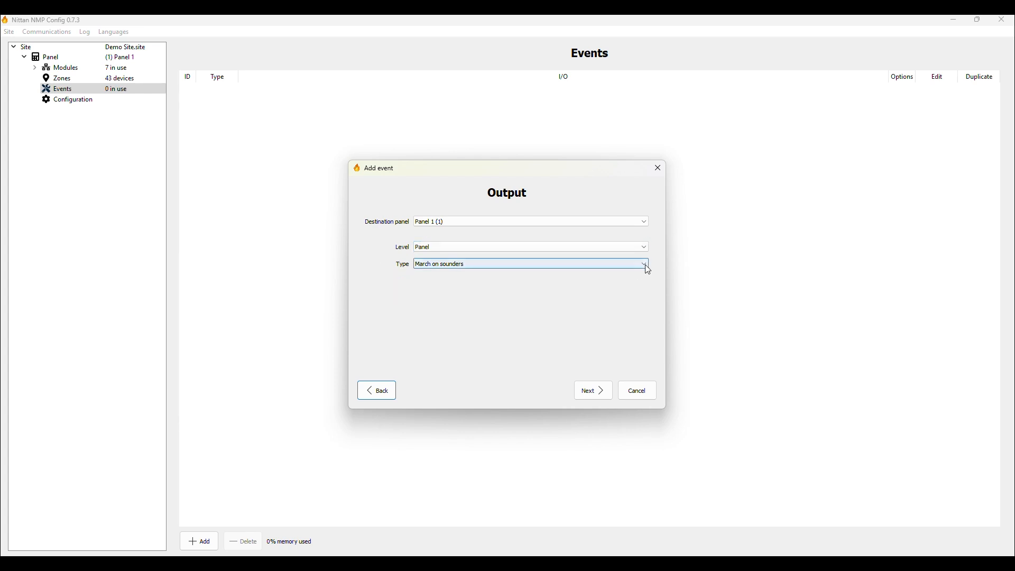
click(646, 264)
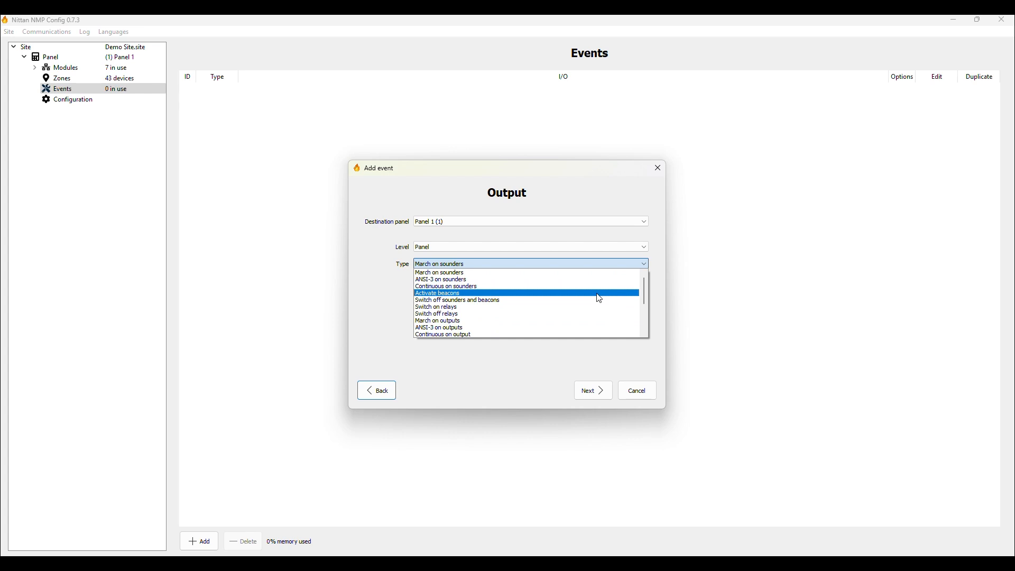
click(575, 354)
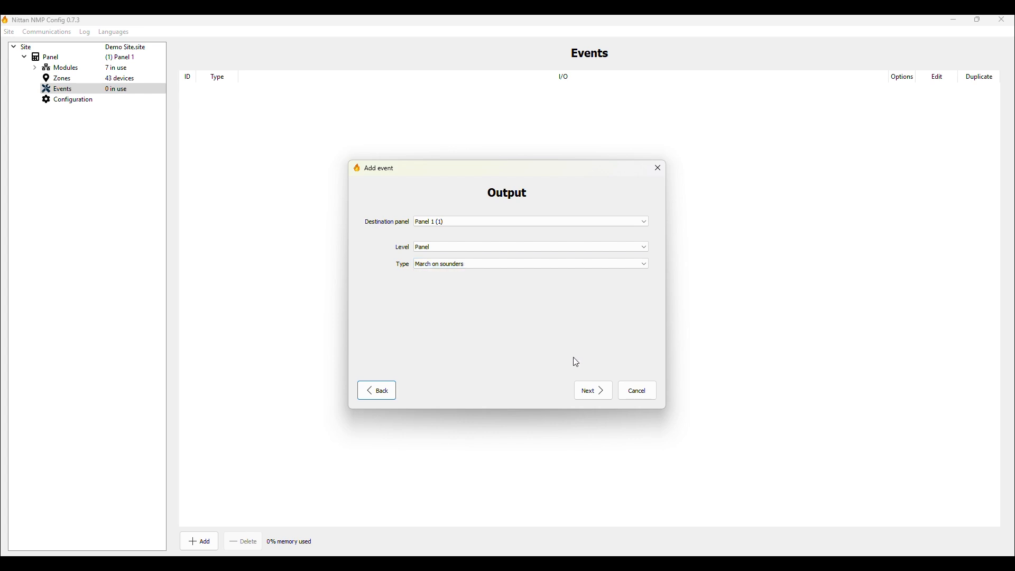
Finish adding the event with its retrigger option set to Always, and select it in the events list.
click(591, 390)
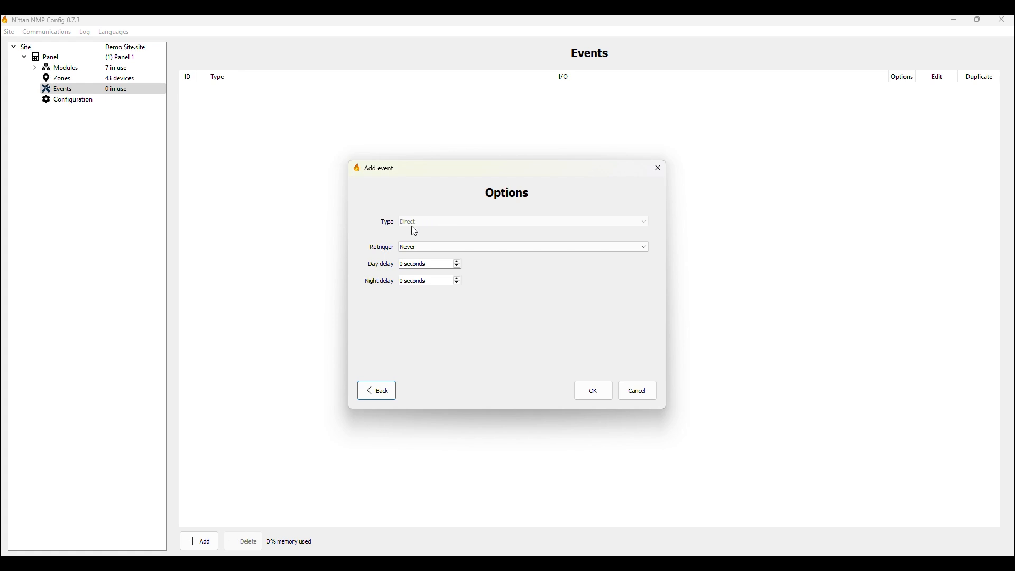
click(645, 248)
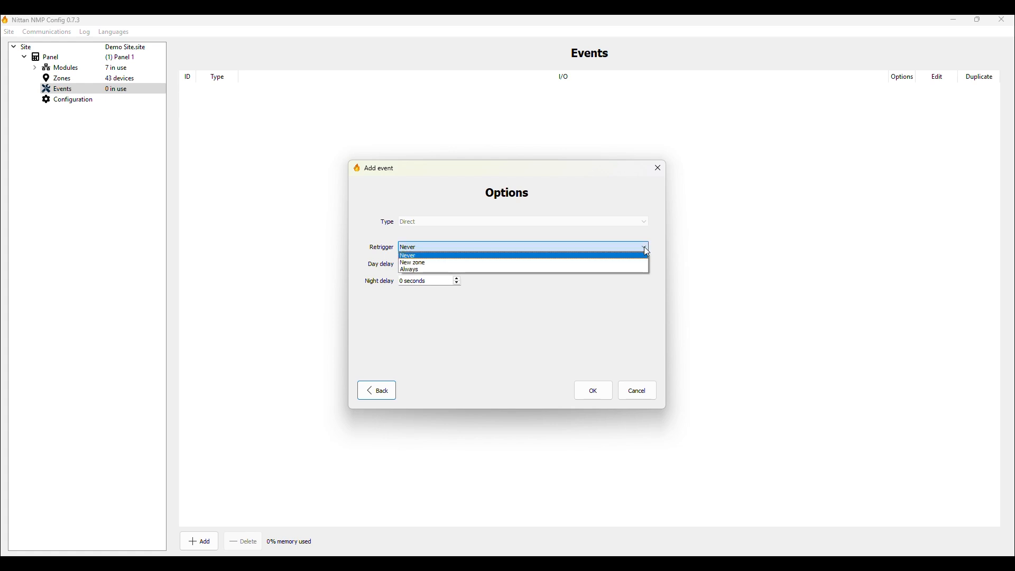
click(627, 268)
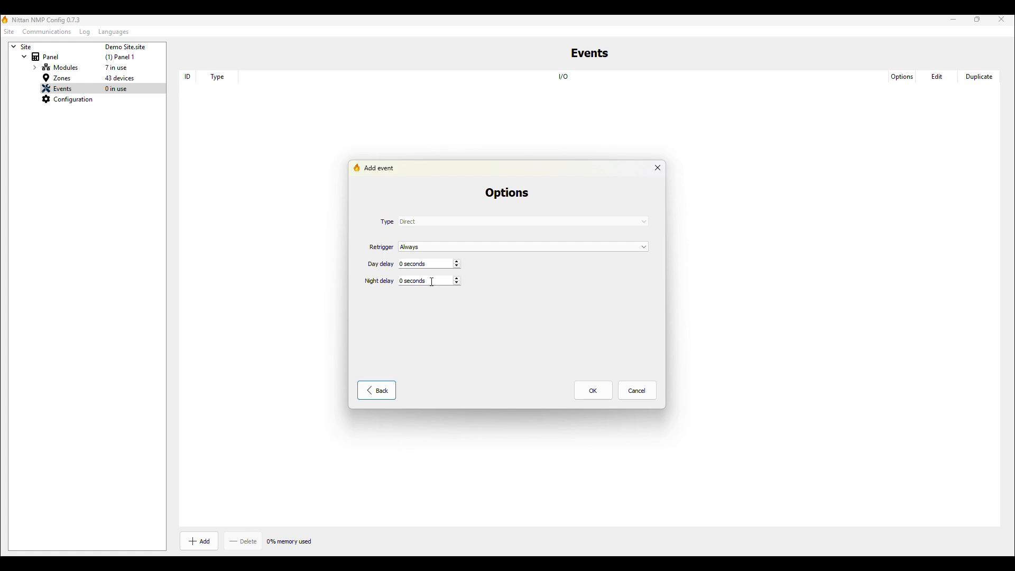
click(594, 392)
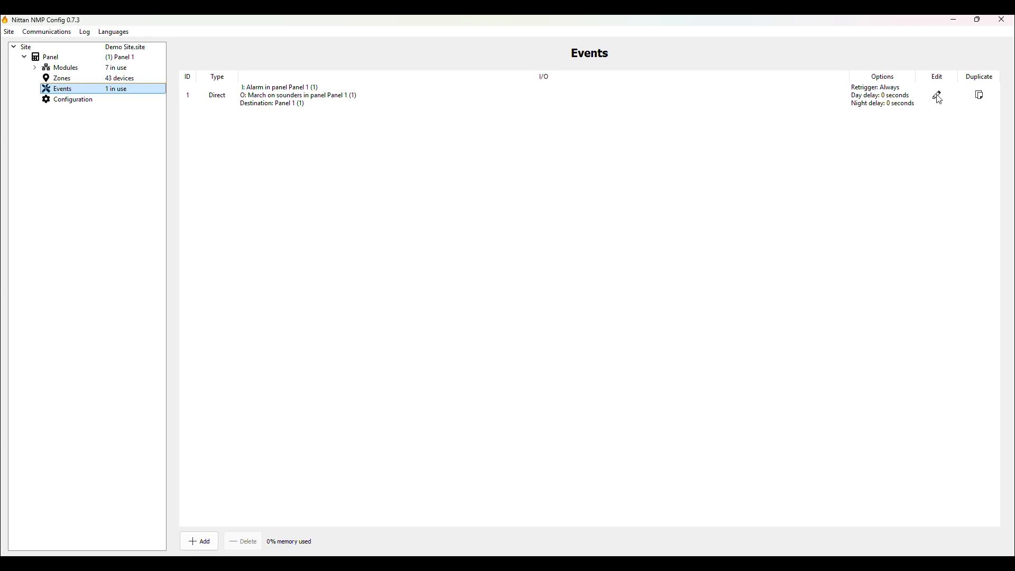
click(596, 92)
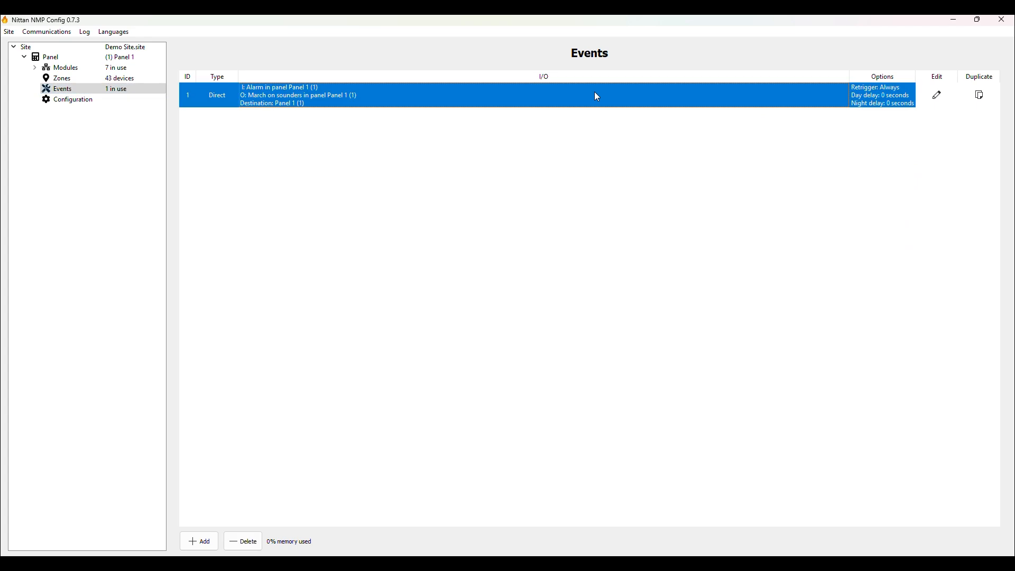